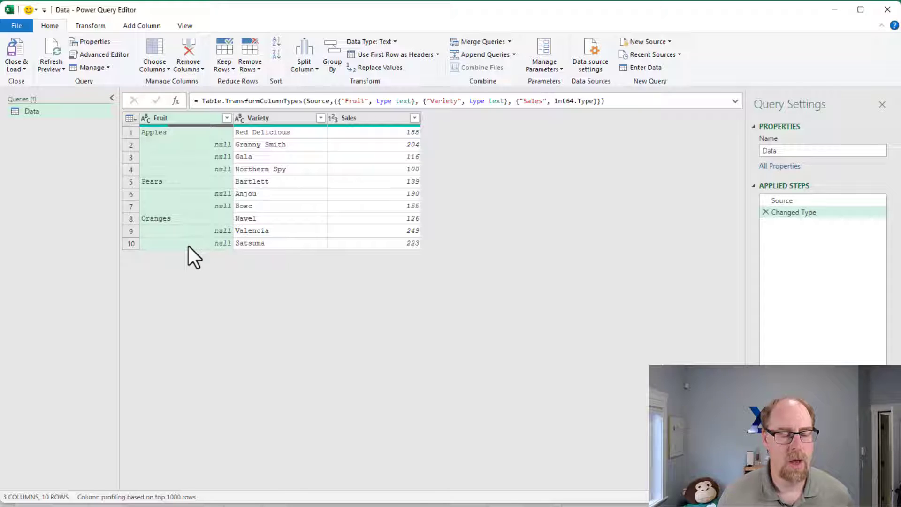
# Step: Fill the Fruit column down so null cells take Apples, Pears or Oranges
pyautogui.rightClick(194, 117)
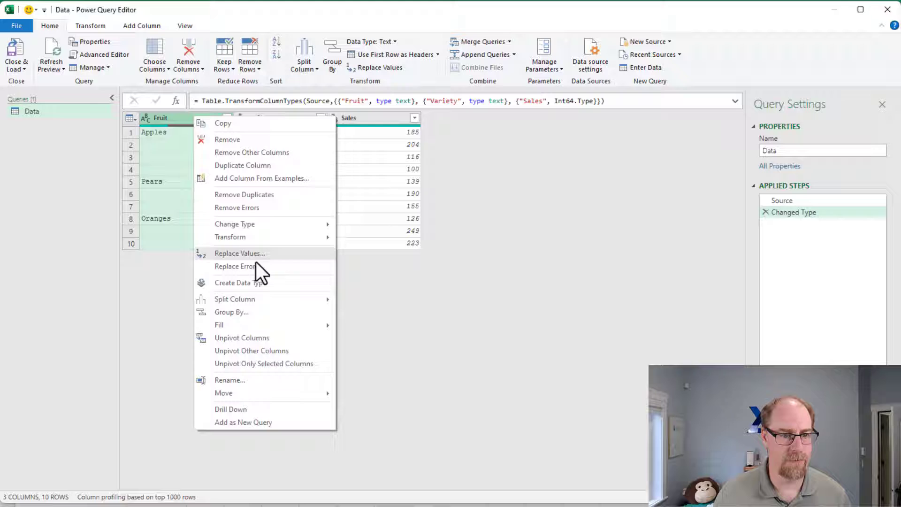
pyautogui.moveTo(250, 323)
pyautogui.click(373, 328)
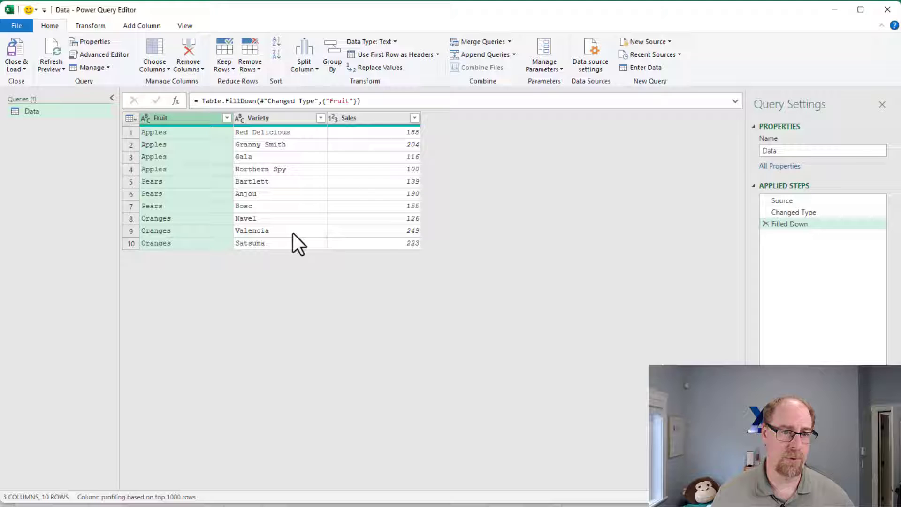
# Step: Sort the table by Fruit ascending, then by Sales descending
pyautogui.click(227, 118)
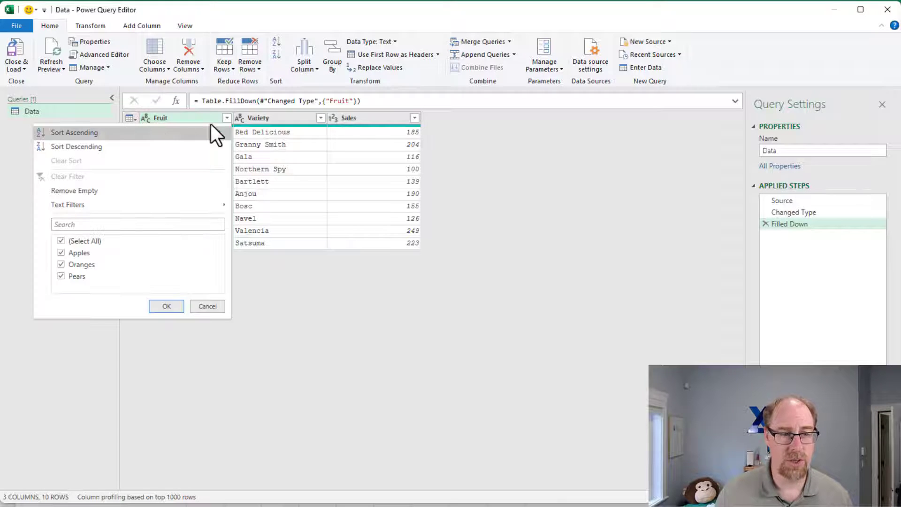
pyautogui.click(155, 135)
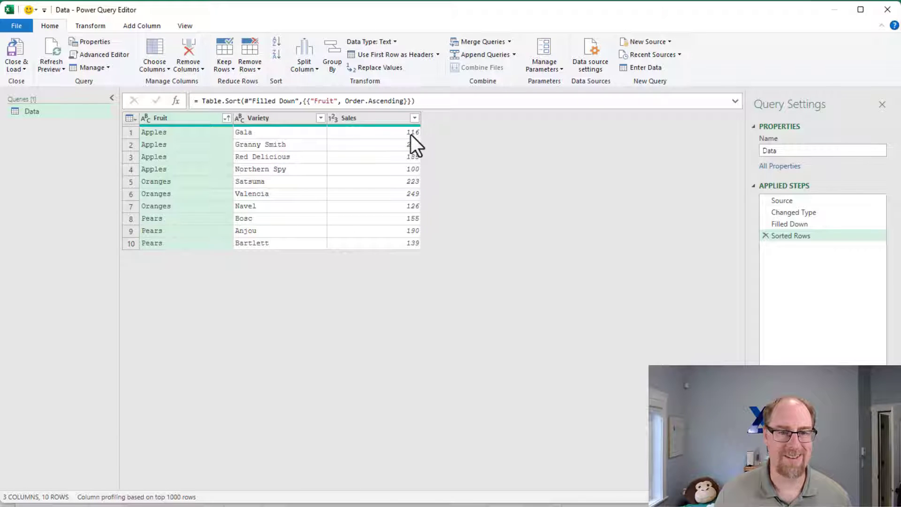
pyautogui.click(414, 118)
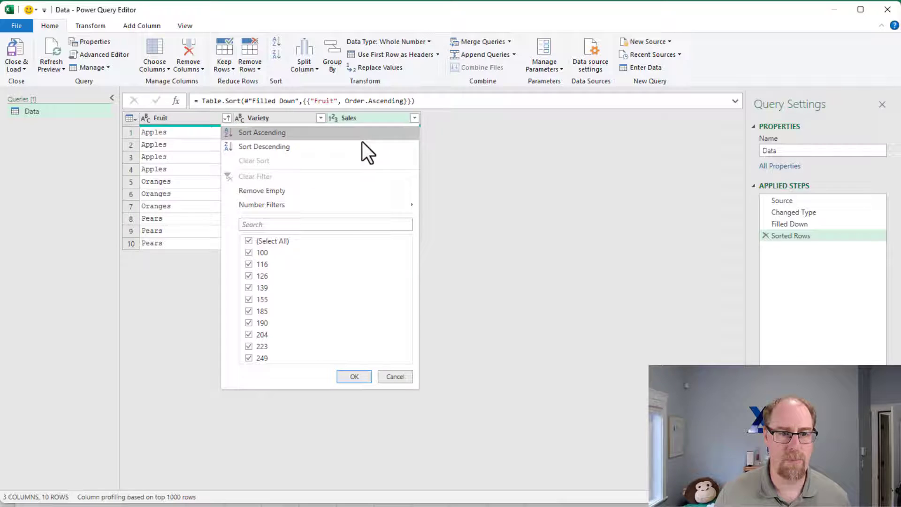
pyautogui.click(362, 143)
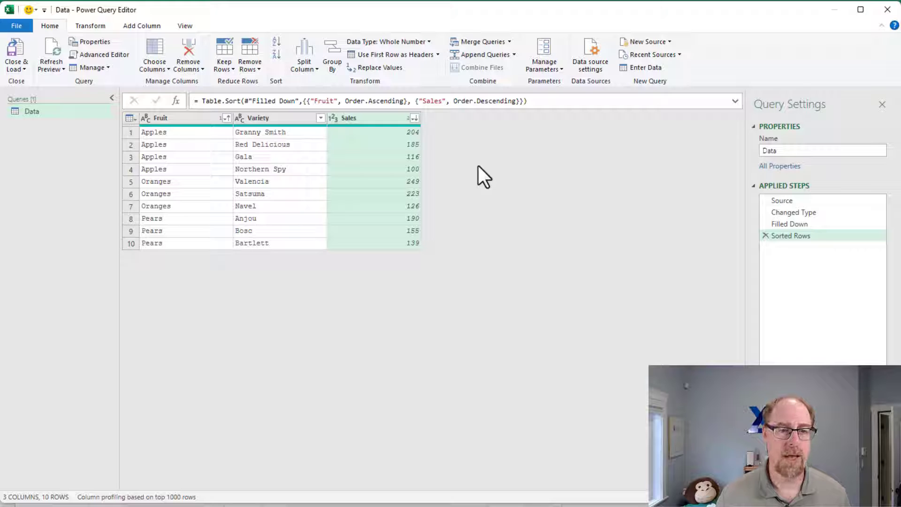
# Step: Edit the Sorted Rows formula to wrap Table.Sort inside Table.Buffer(...)
pyautogui.click(204, 100)
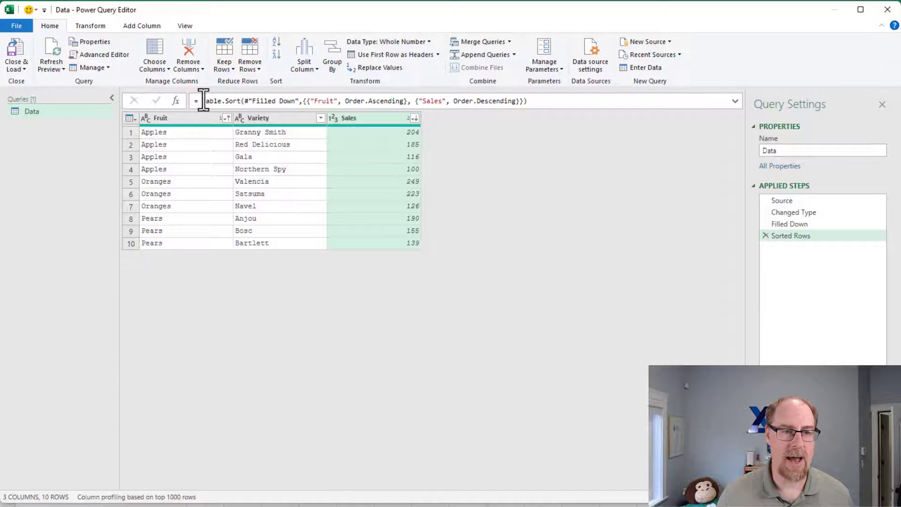
pyautogui.write('Tab')
pyautogui.write('le.Bu')
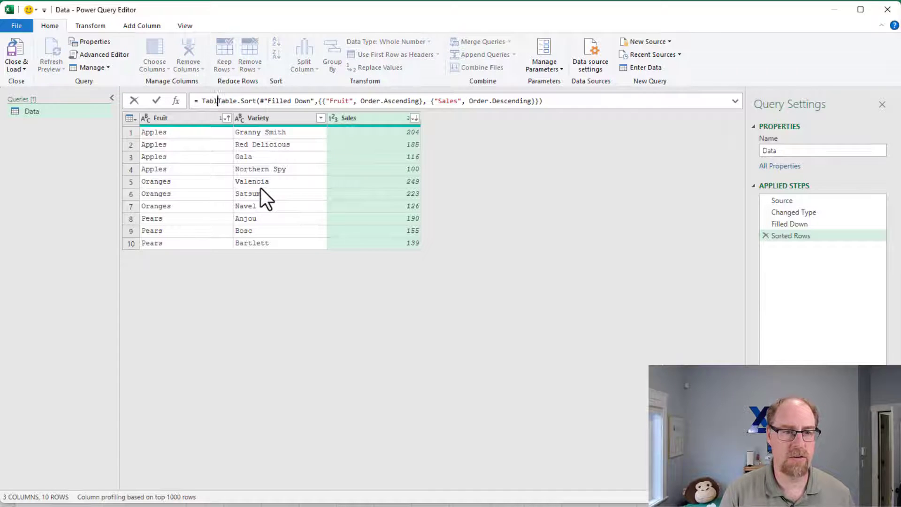
pyautogui.write('ffer(')
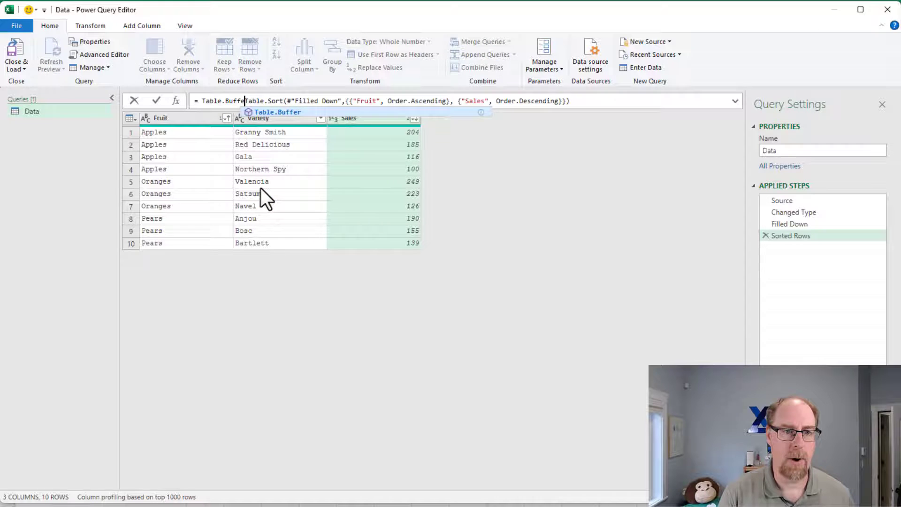
pyautogui.press('End')
pyautogui.write('))')
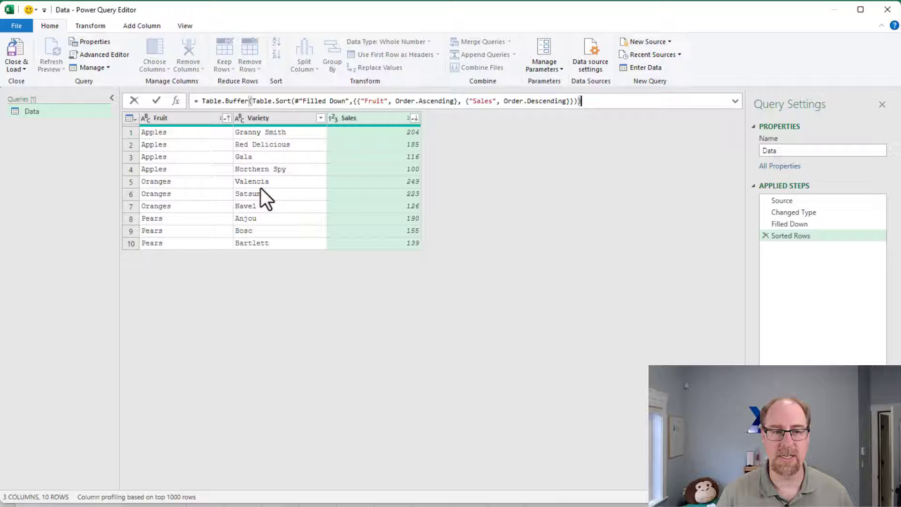
pyautogui.press('Return')
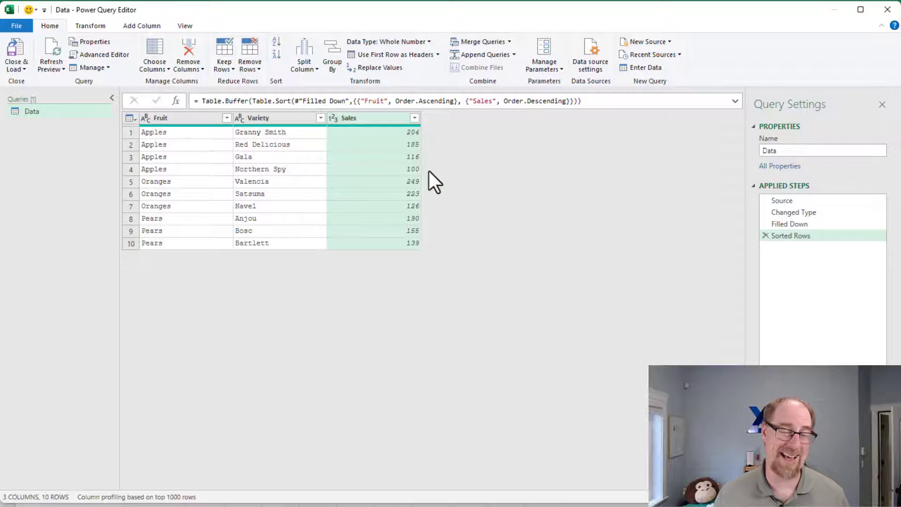
# Step: Group rows by Fruit with the All Rows operation into a new column named Data
pyautogui.click(195, 117)
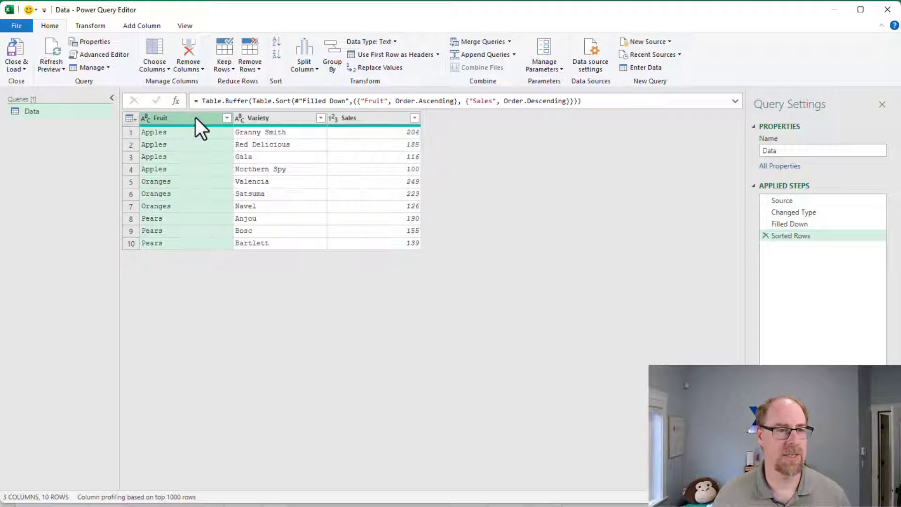
pyautogui.click(100, 26)
pyautogui.click(18, 53)
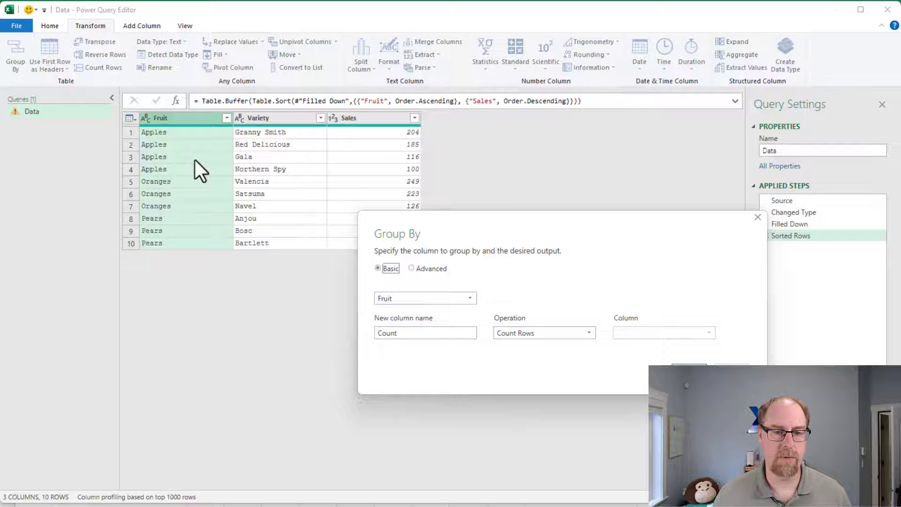
pyautogui.click(561, 339)
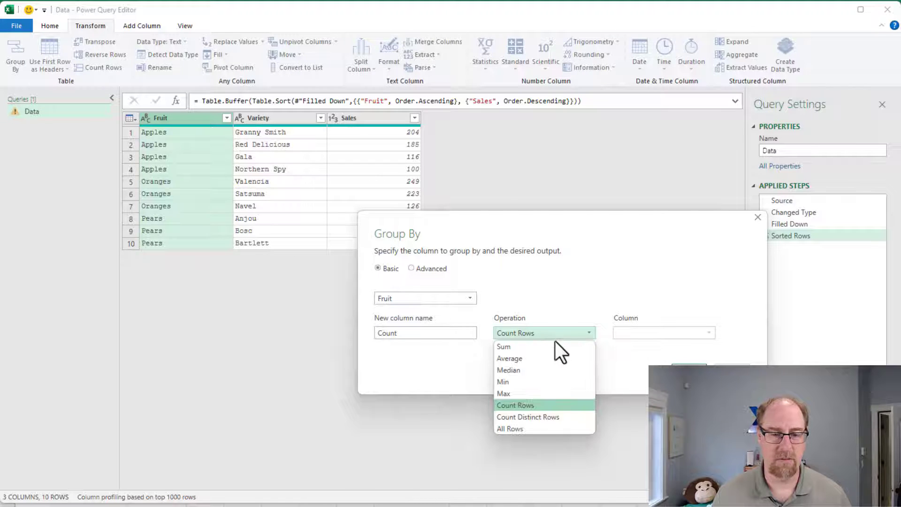
pyautogui.click(508, 429)
pyautogui.doubleClick(366, 332)
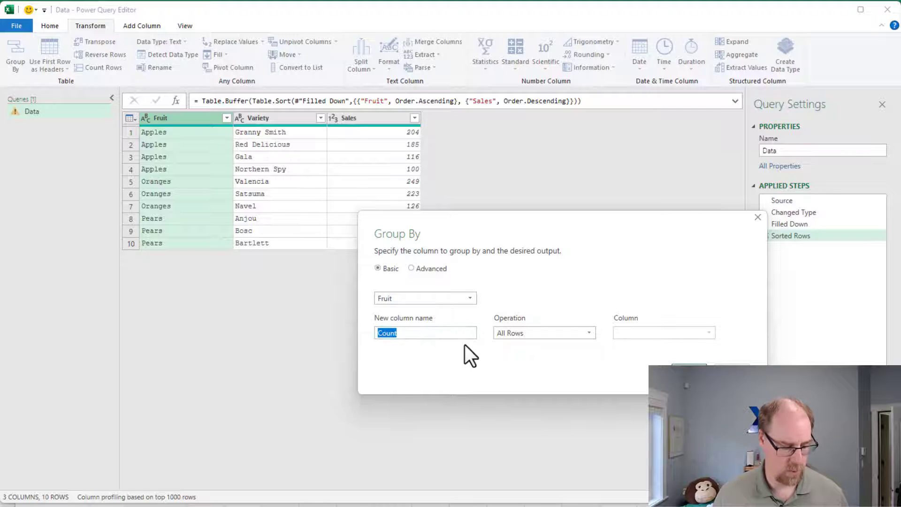
pyautogui.write('Data')
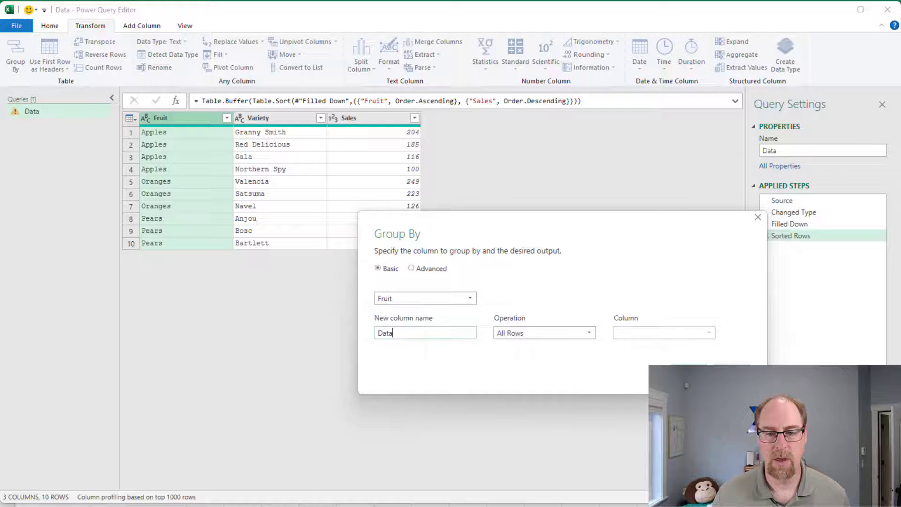
pyautogui.click(689, 372)
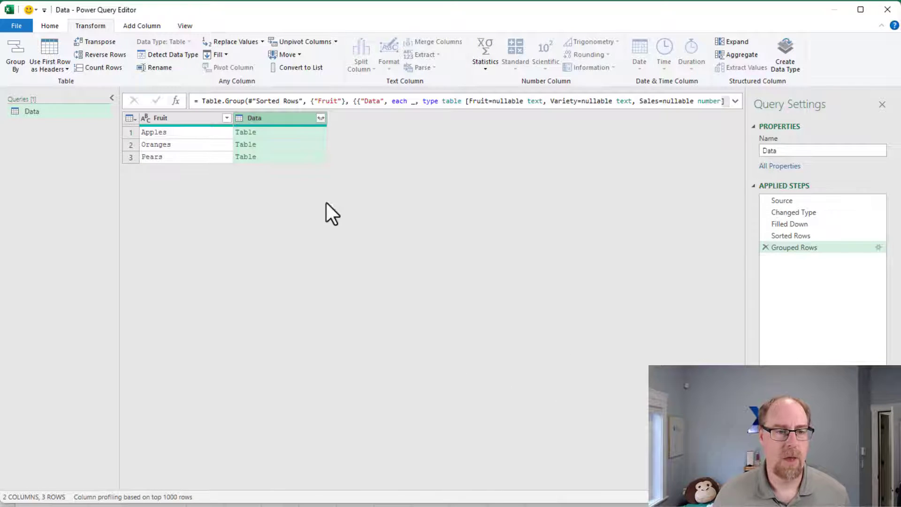
# Step: Preview the nested Apples, Oranges and Pears tables in the Data column
pyautogui.click(301, 133)
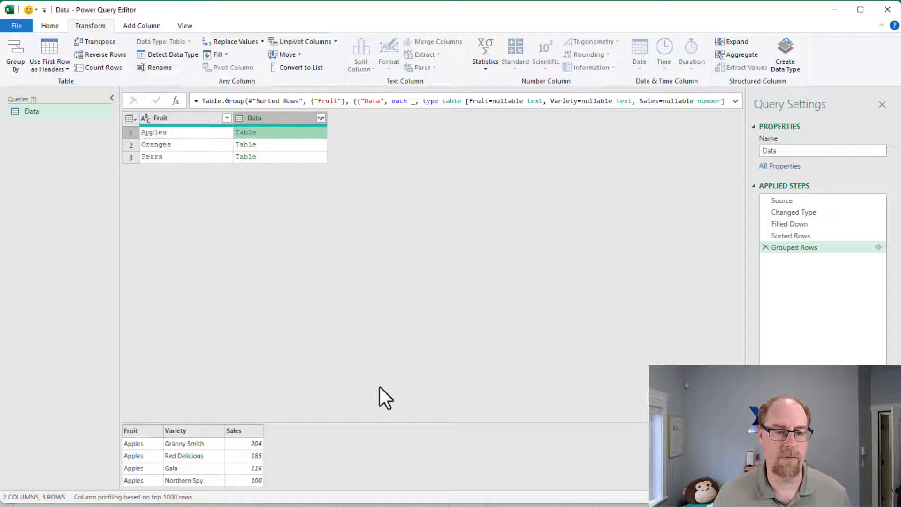
pyautogui.moveTo(376, 423); pyautogui.dragTo(376, 359)
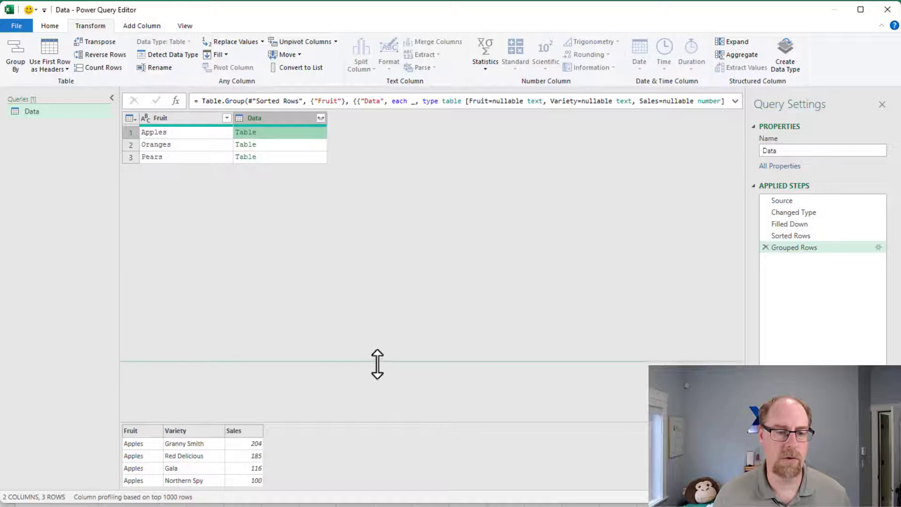
pyautogui.click(304, 143)
pyautogui.click(310, 156)
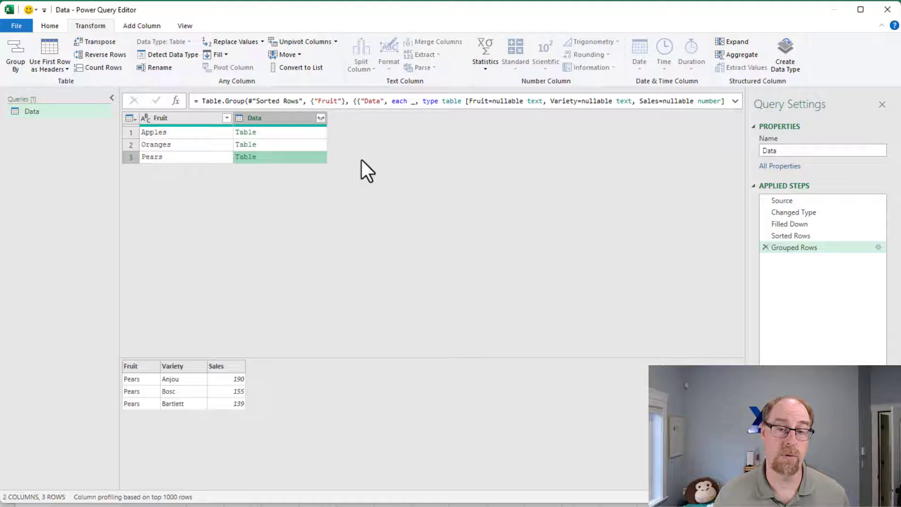
pyautogui.click(284, 132)
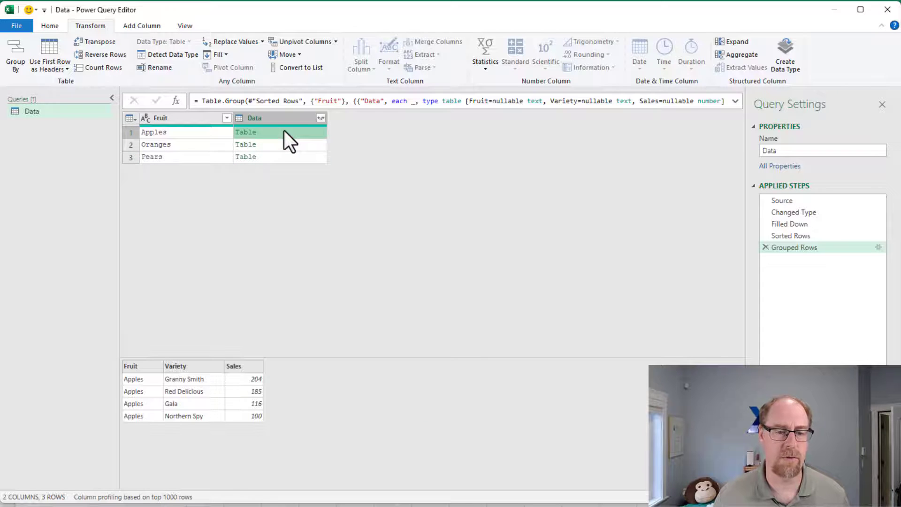
# Step: Add a Custom column with the formula Table.AddIndexColumn([Data],"Rank",1,1)
pyautogui.click(151, 29)
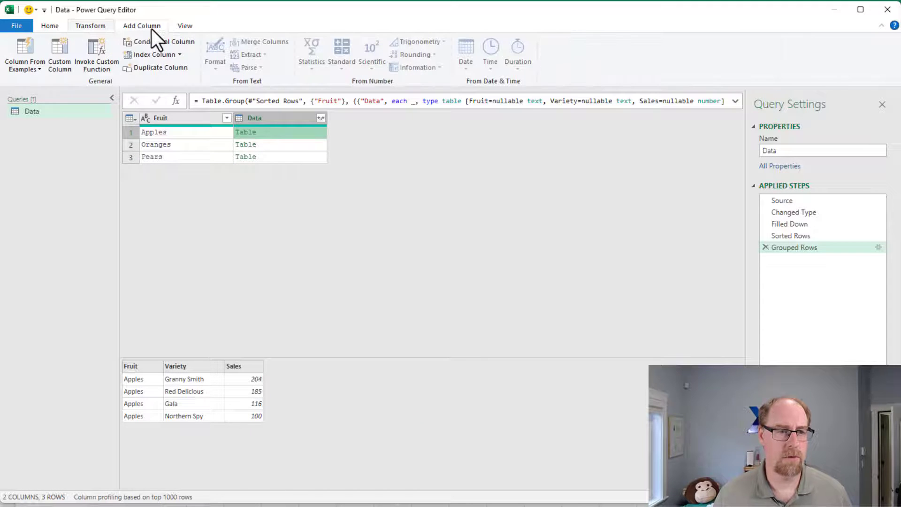
pyautogui.click(69, 66)
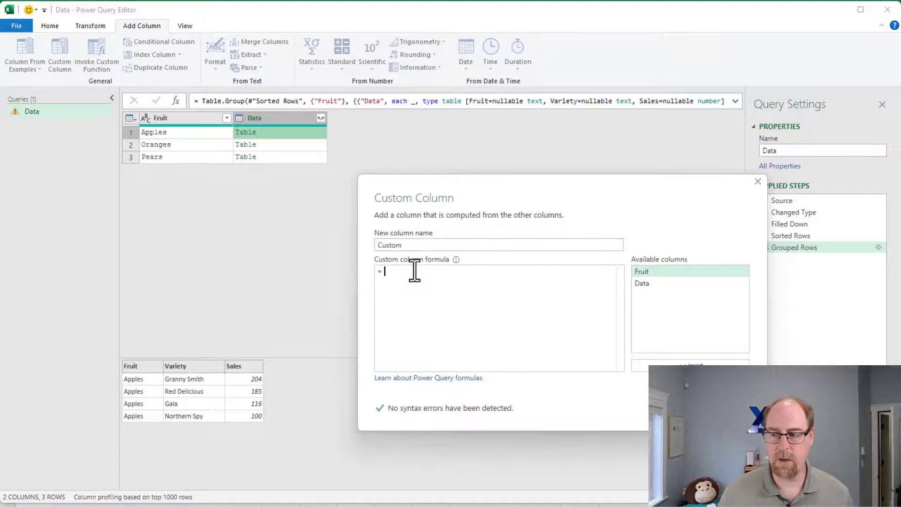
pyautogui.write('Table.')
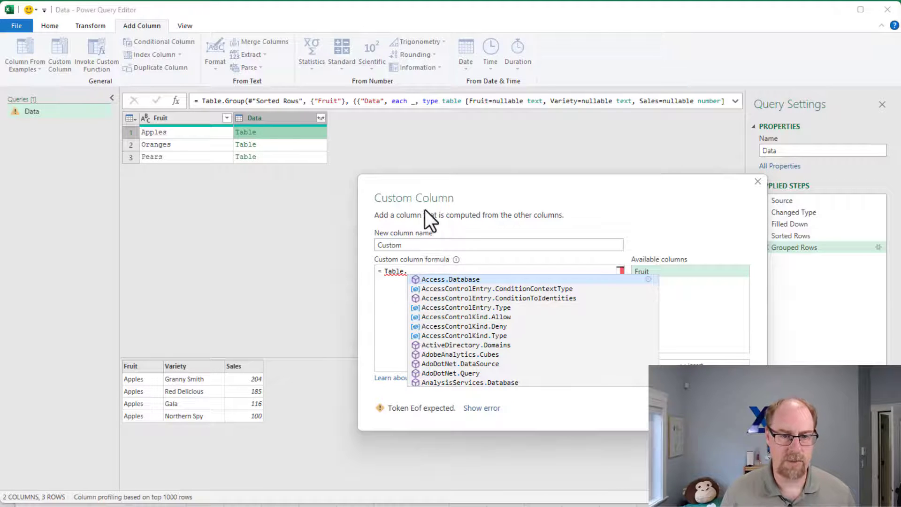
pyautogui.write('AddIndex')
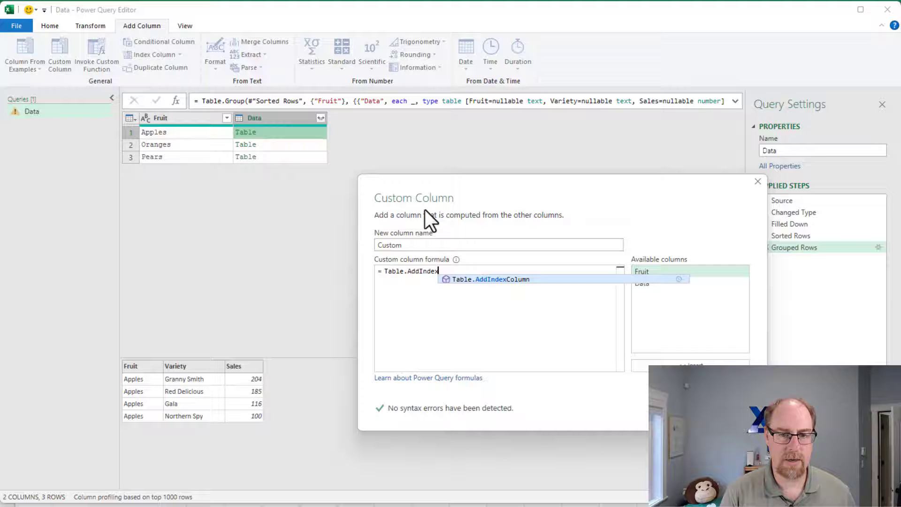
pyautogui.write('Column(')
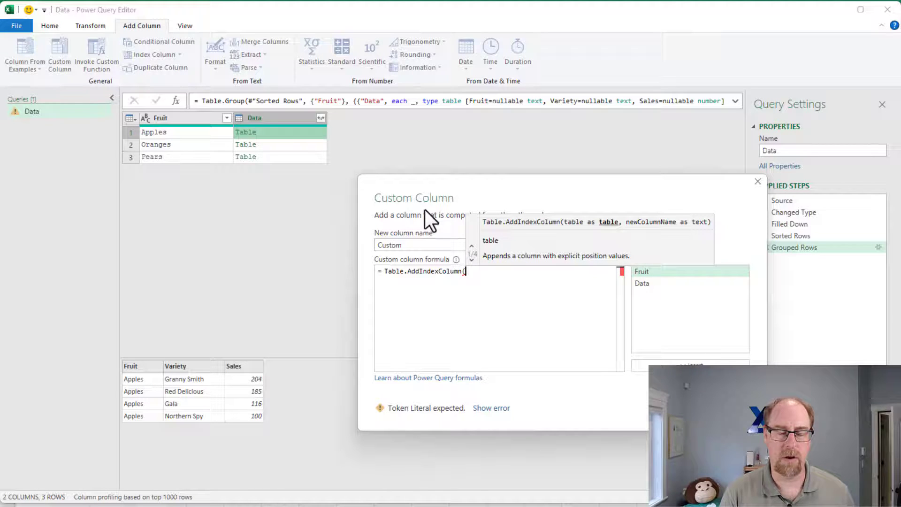
pyautogui.write('[Date')
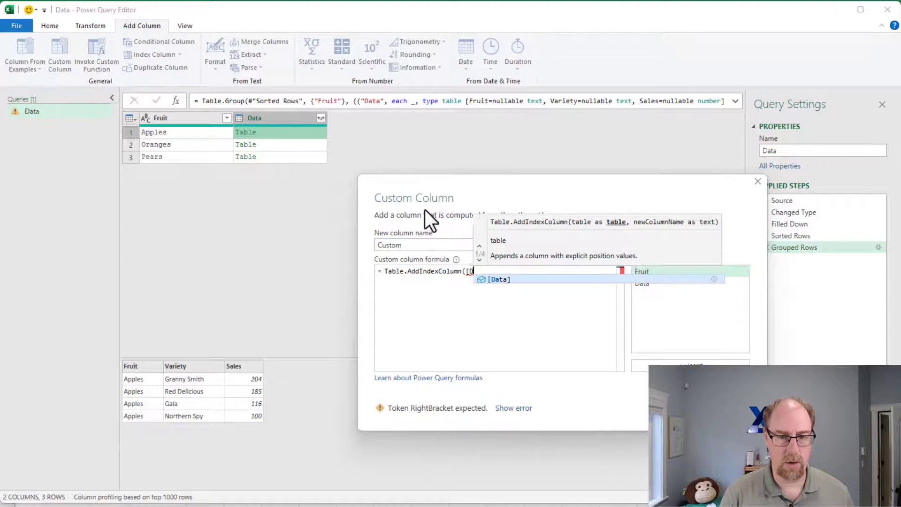
pyautogui.press('BackSpace')
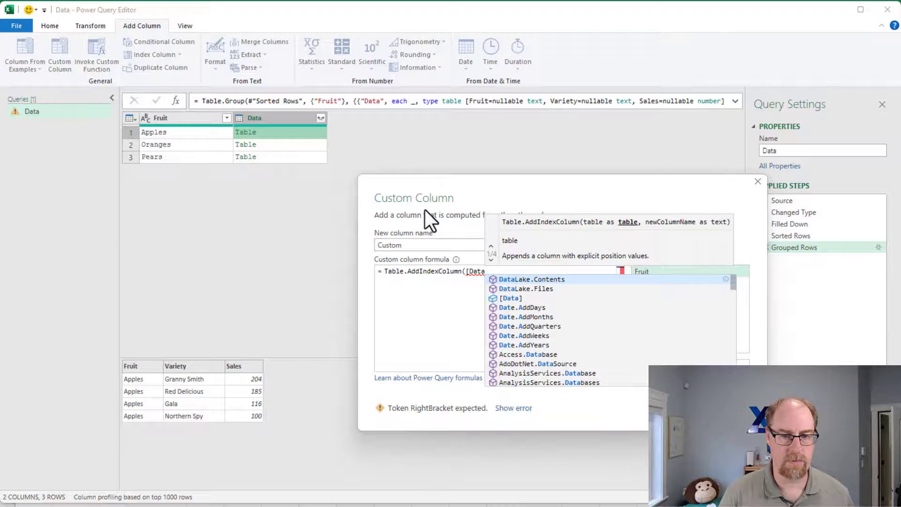
pyautogui.write('a],')
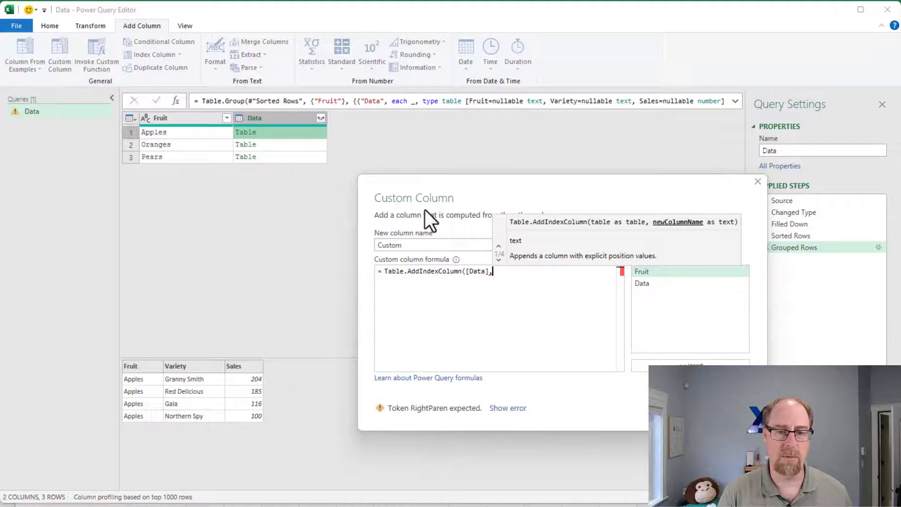
pyautogui.write('"Rank"')
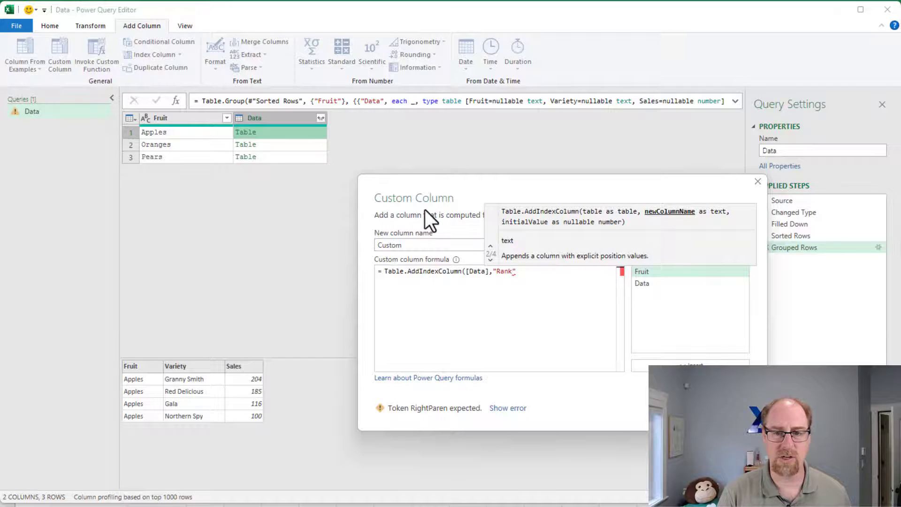
pyautogui.write(',')
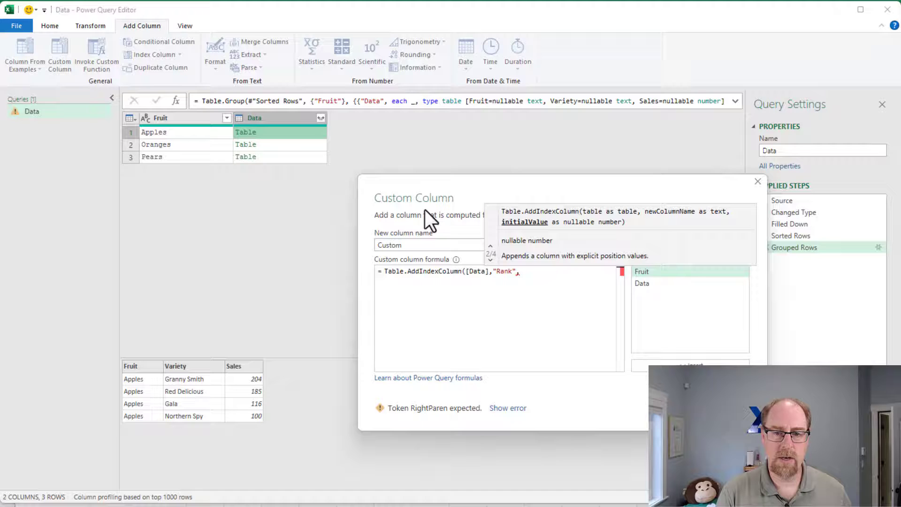
pyautogui.write('1')
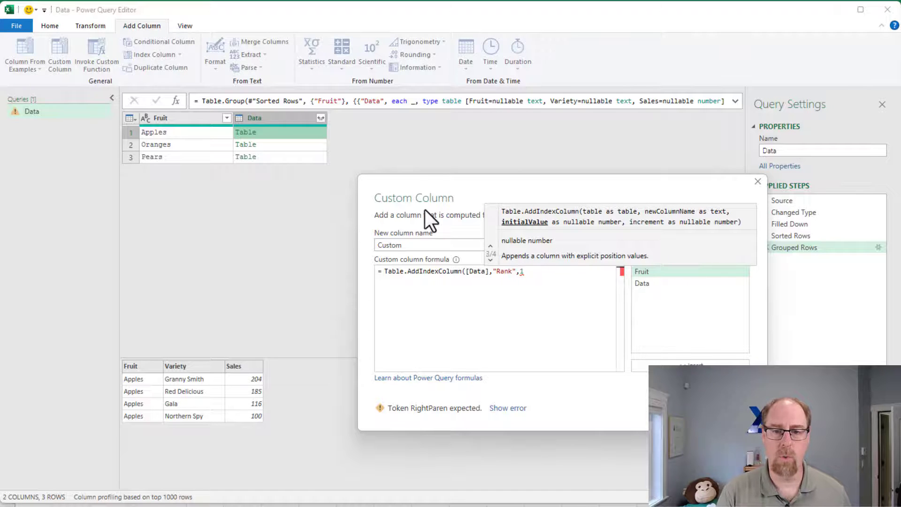
pyautogui.write(',1')
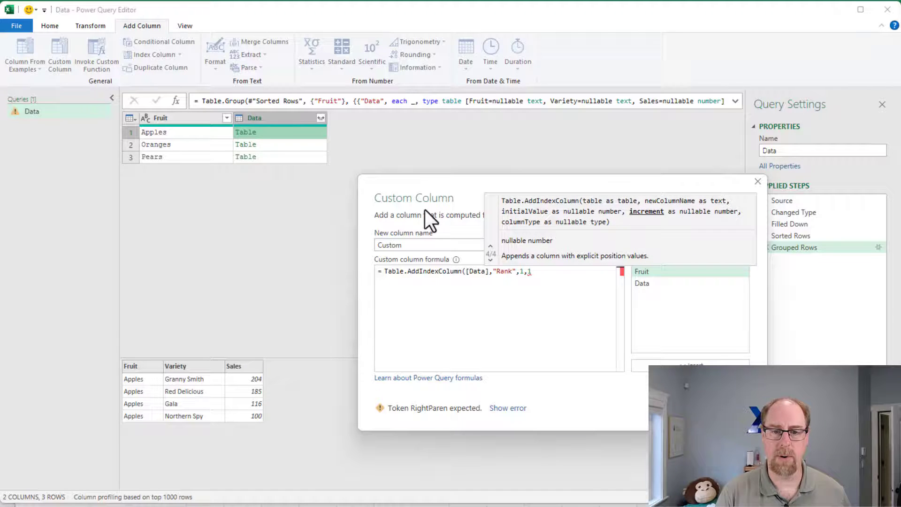
pyautogui.write(')')
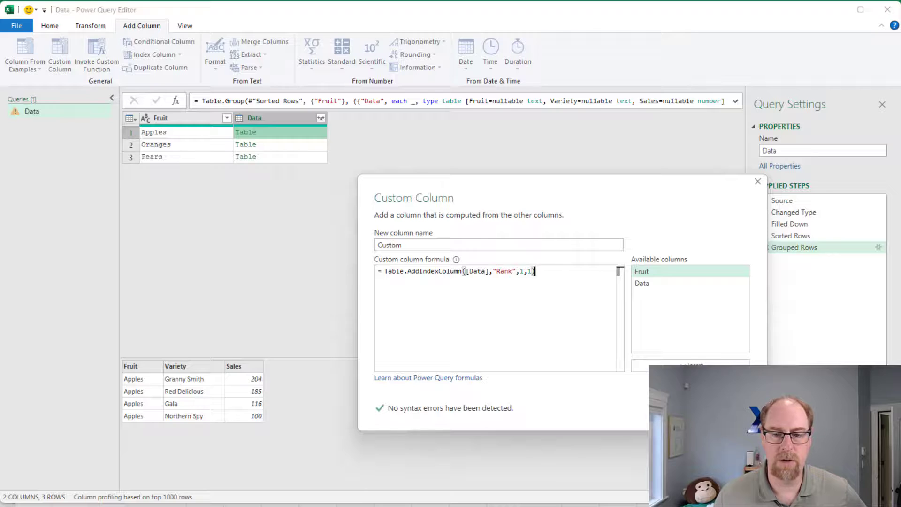
pyautogui.click(695, 413)
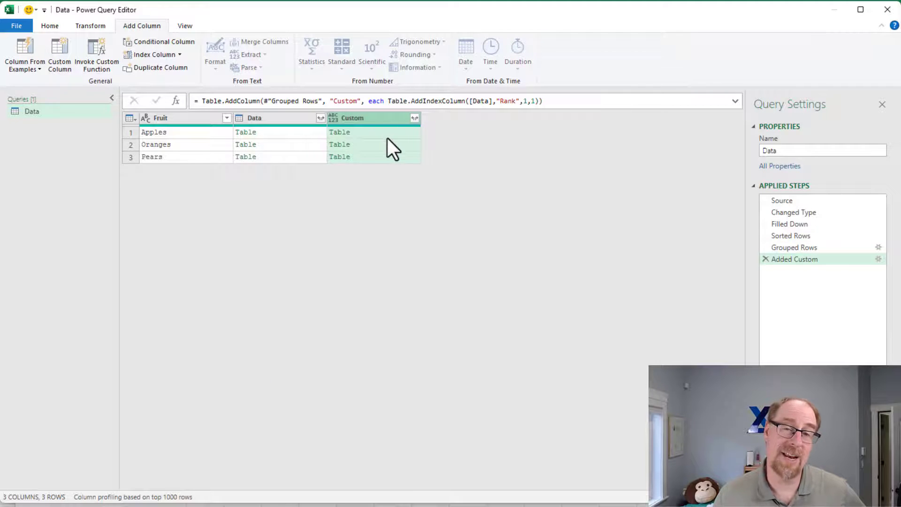
# Step: Preview the Apples, Oranges and Pears tables to check their Rank numbers
pyautogui.click(306, 132)
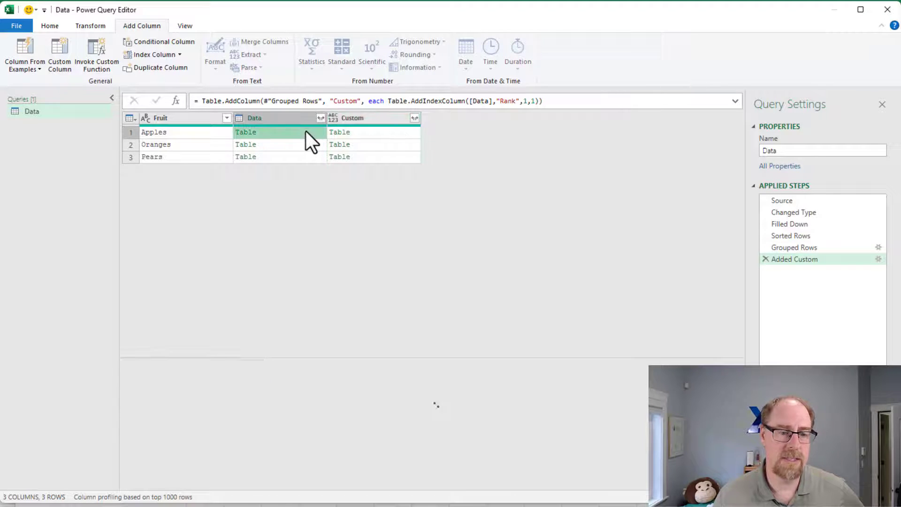
pyautogui.click(381, 134)
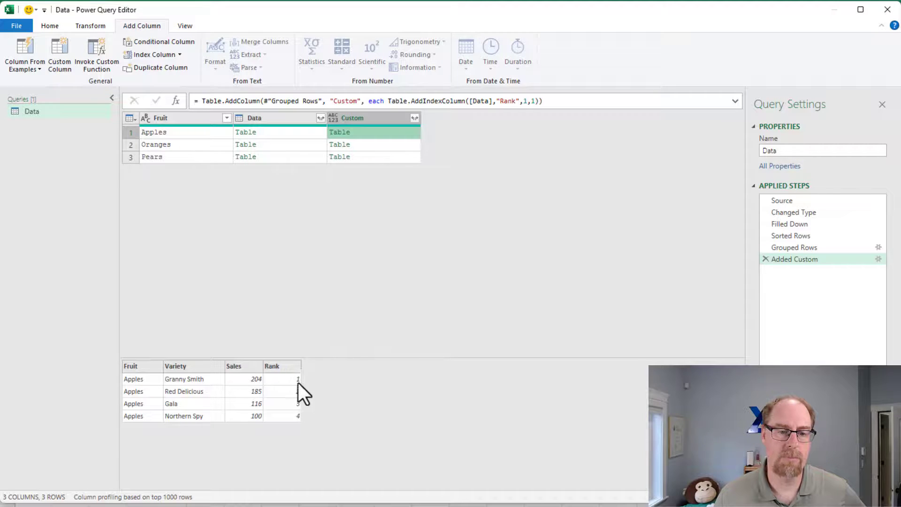
pyautogui.click(402, 146)
pyautogui.click(402, 158)
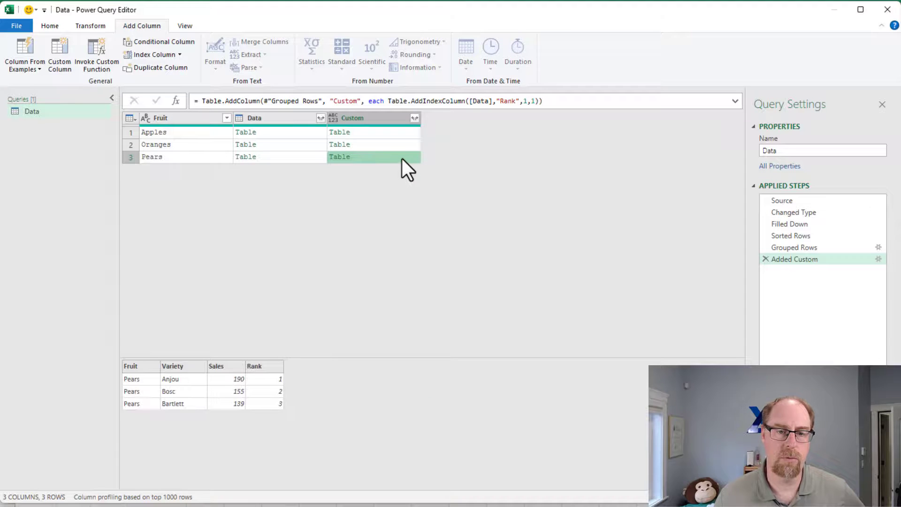
# Step: Keep only Custom, expand it unprefixed into Fruit, Variety, Sales, Rank, and detect data types
pyautogui.rightClick(384, 120)
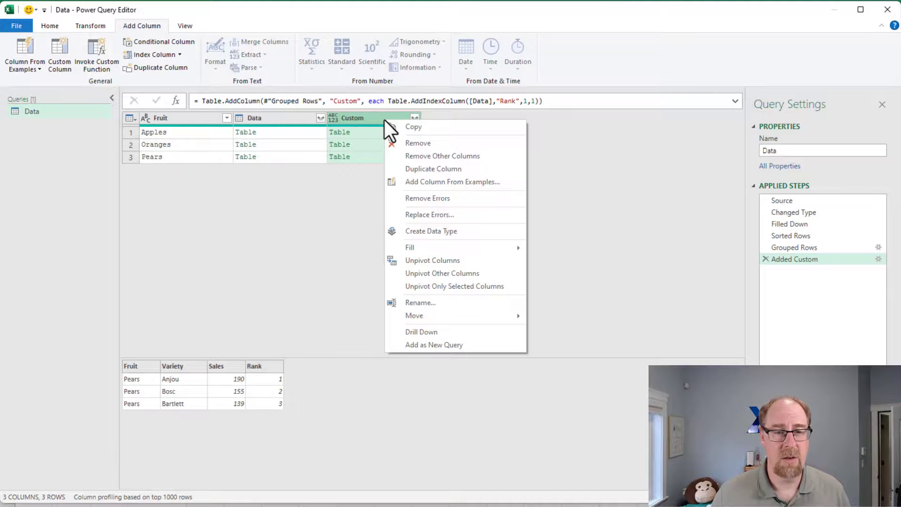
pyautogui.click(415, 157)
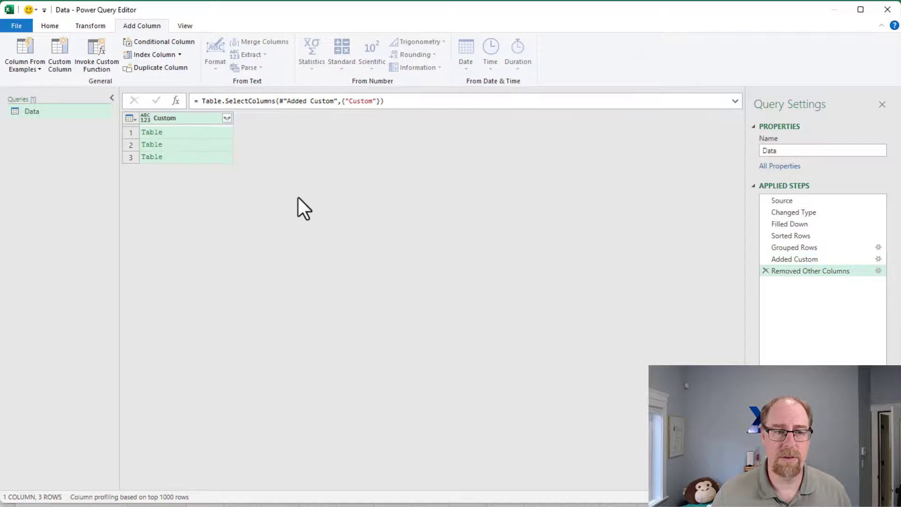
pyautogui.click(226, 117)
pyautogui.click(87, 230)
pyautogui.click(159, 269)
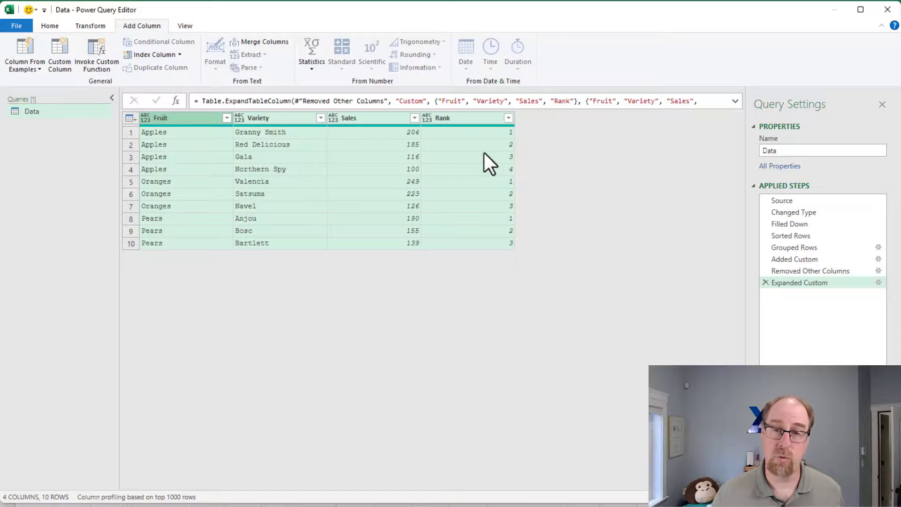
pyautogui.click(94, 27)
pyautogui.click(168, 55)
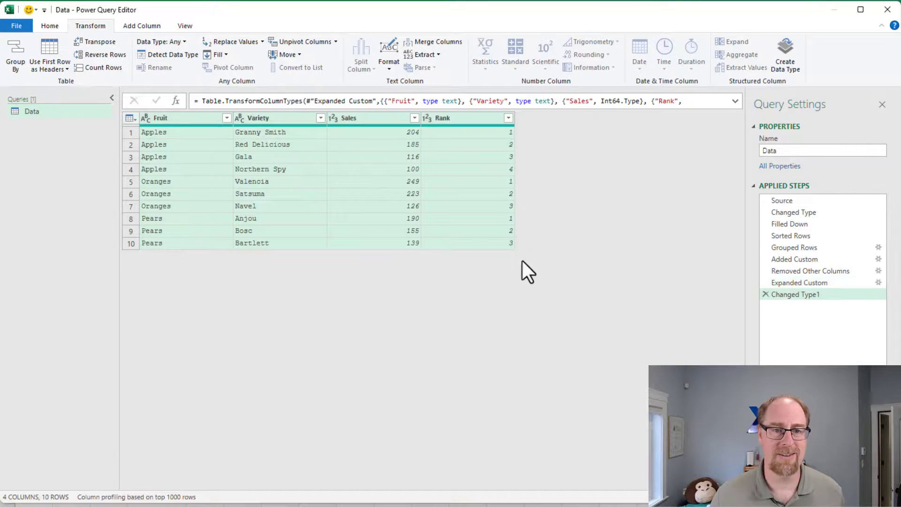